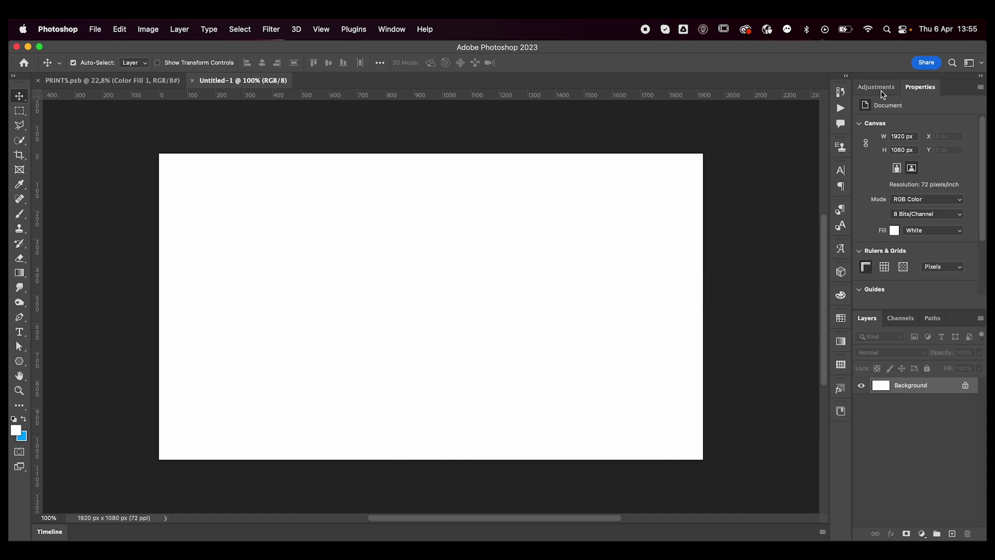
Step: Turn the white 1920×1080 Background layer solid black
key("super+i")
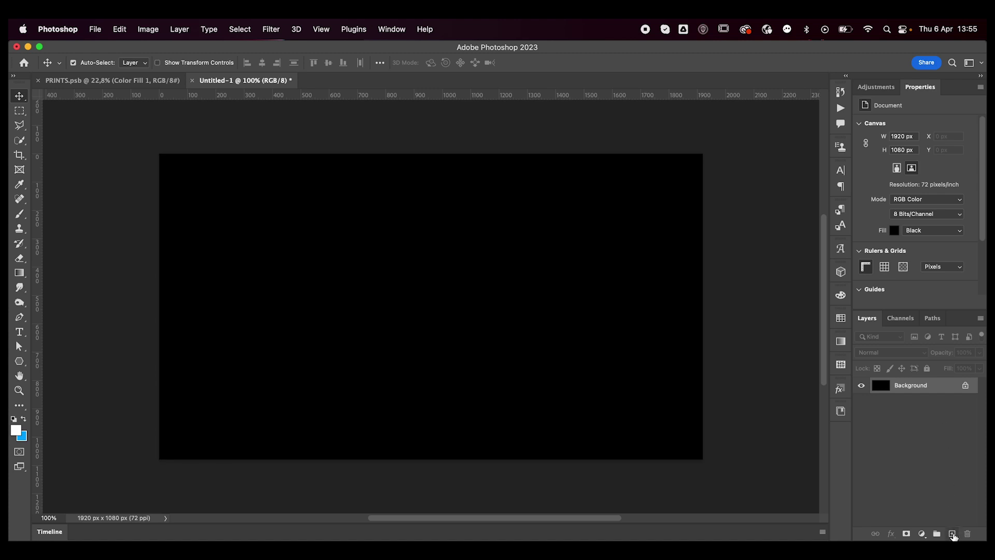
Step: Select the Polygon Tool and check the Create Polygon sides and corner radius, then cancel
left_click_drag(19, 361, 57, 361)
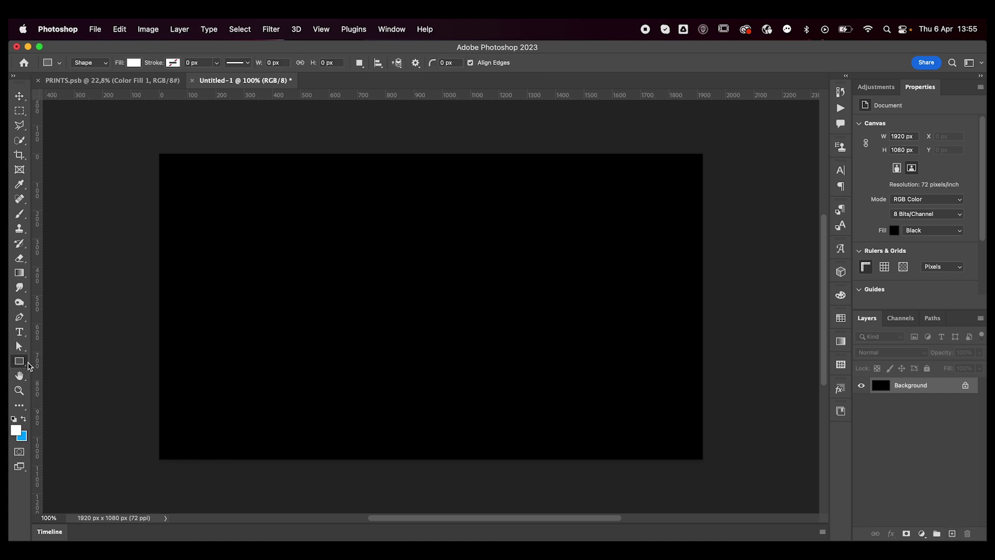
left_click(19, 363)
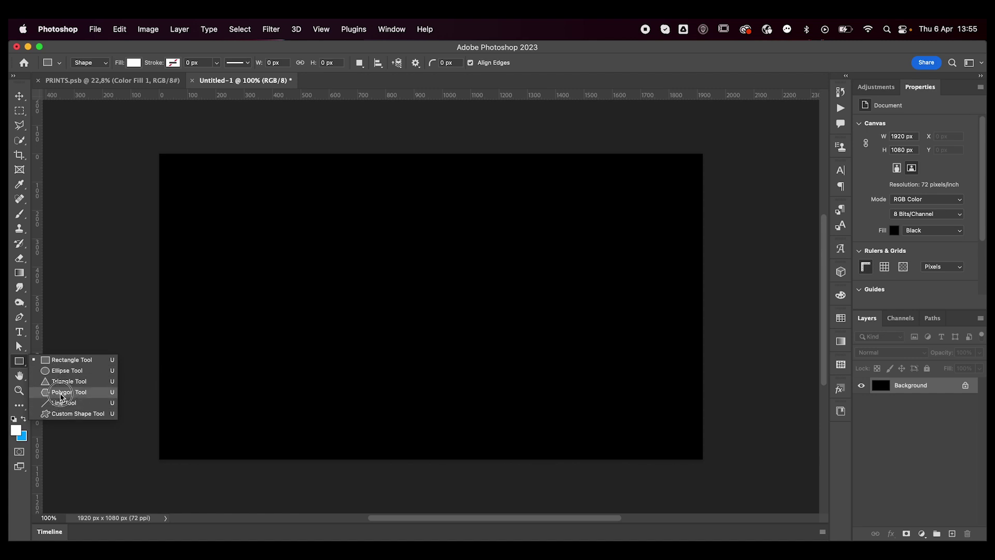
left_click(65, 393)
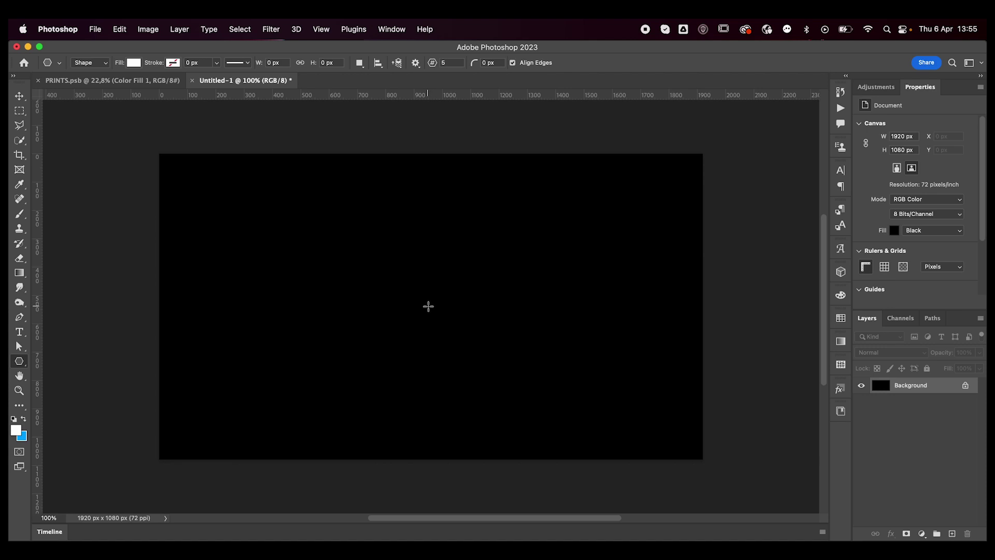
left_click(428, 307)
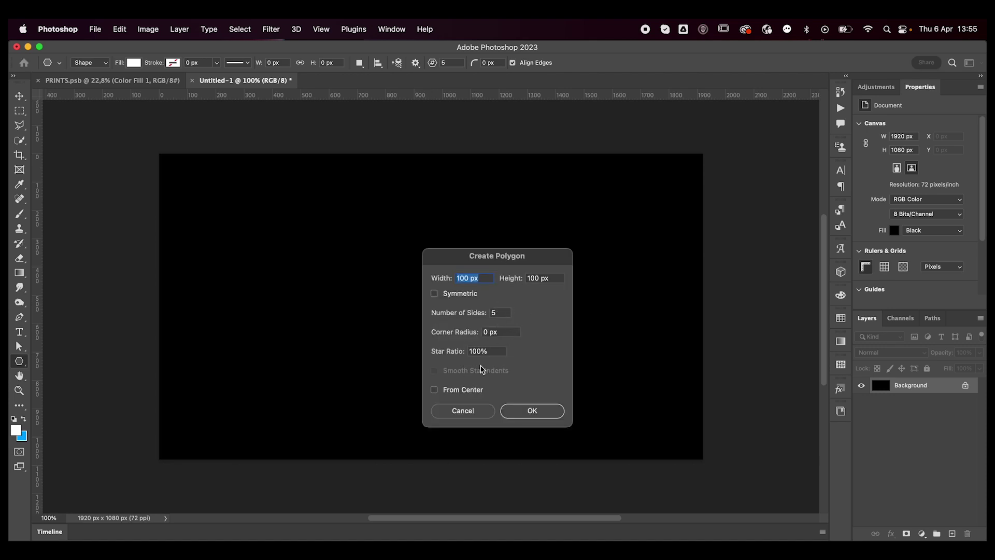
left_click(500, 314)
left_click(507, 333)
key("Escape")
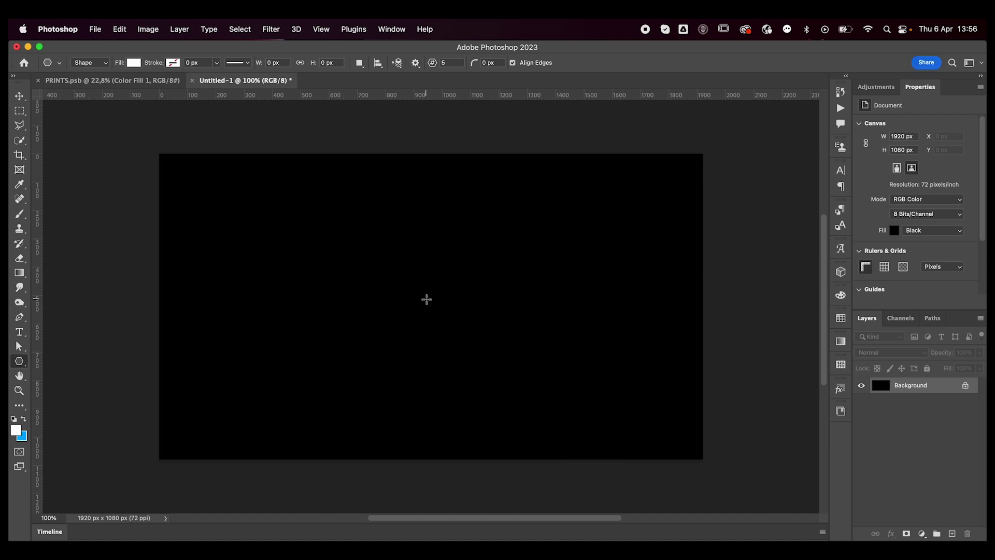
Step: Draw a white pentagon mid-canvas, float the Properties panel, and scrub its sides up to 8
left_click_drag(374, 266, 554, 410)
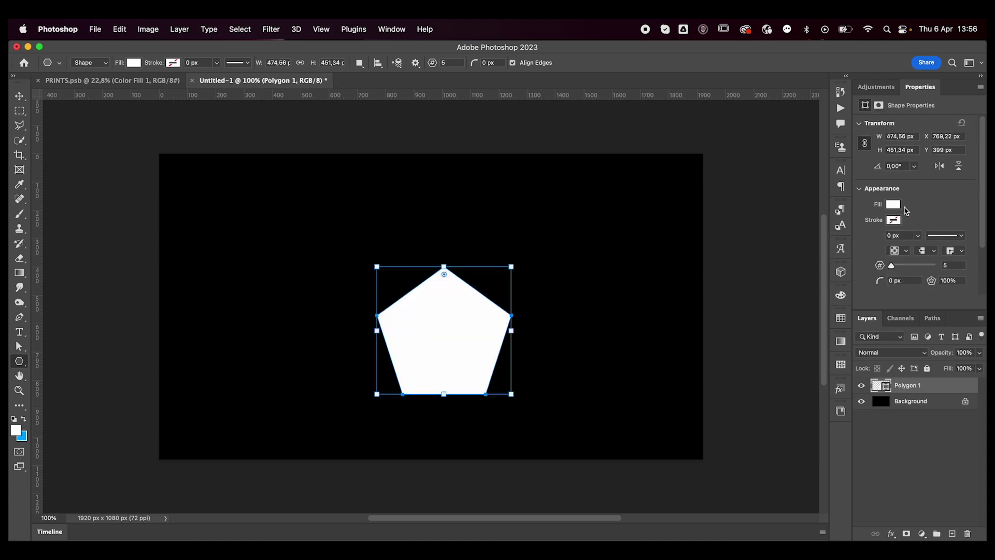
left_click_drag(926, 89, 664, 183)
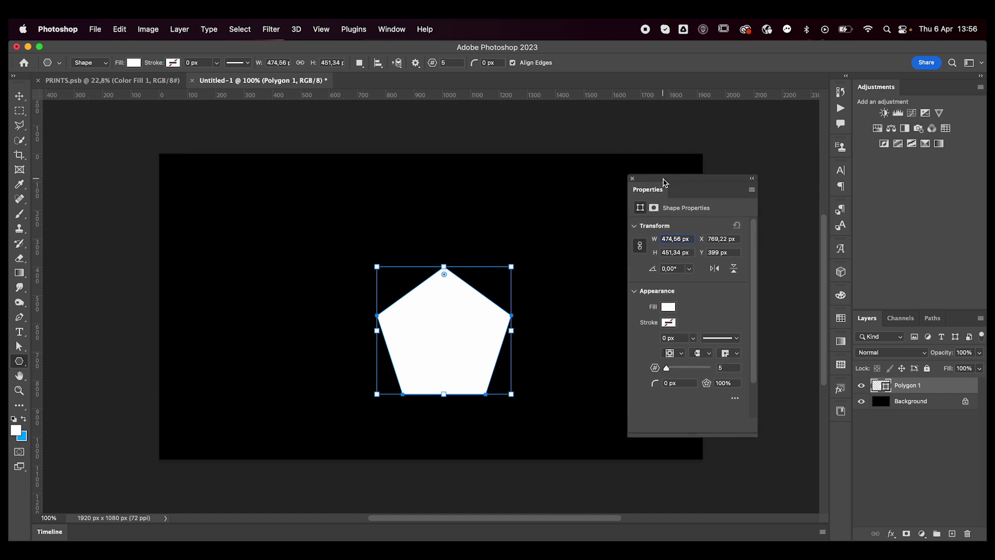
scroll(715, 314, "down", 3)
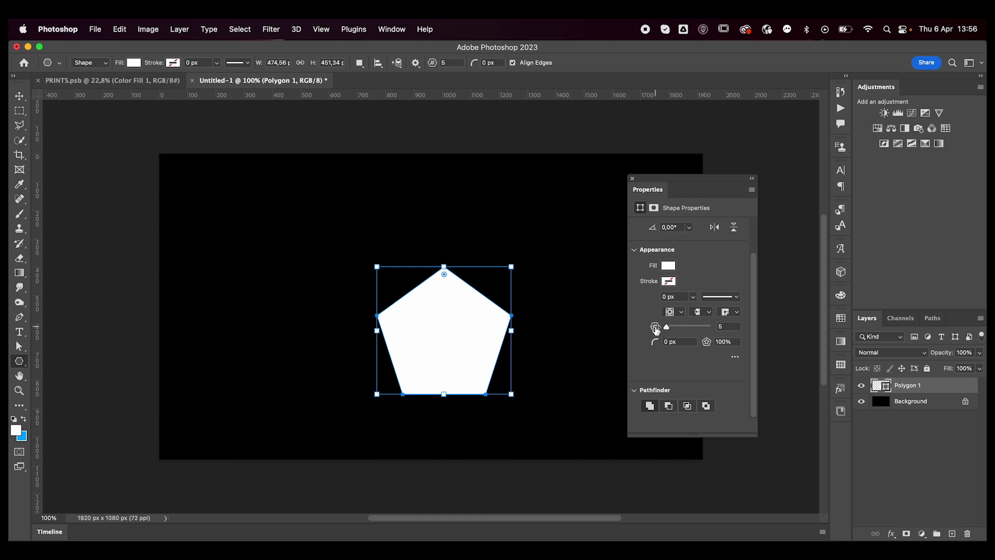
mouse_move(654, 327)
left_mouse_down()
mouse_move(667, 332)
mouse_move(645, 332)
left_mouse_up()
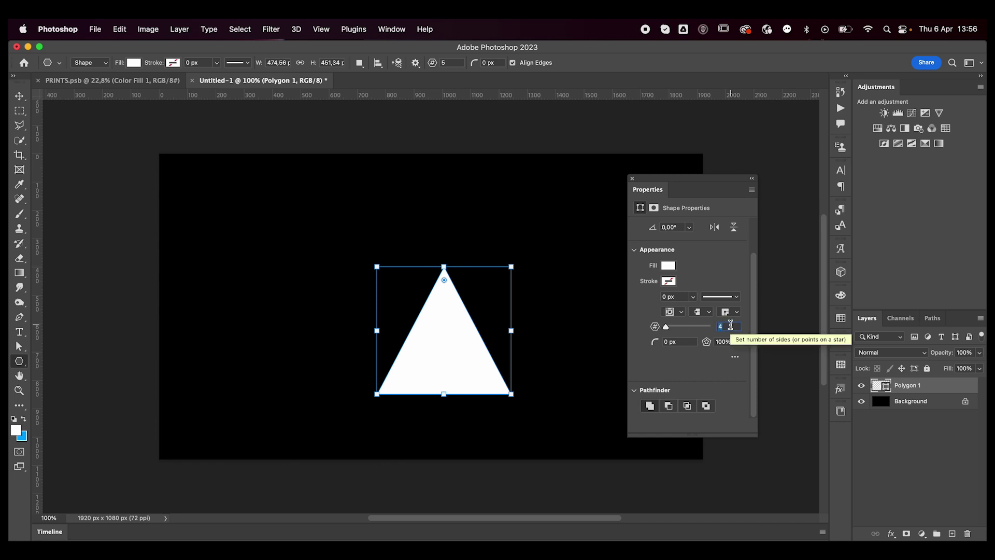
key("Up")
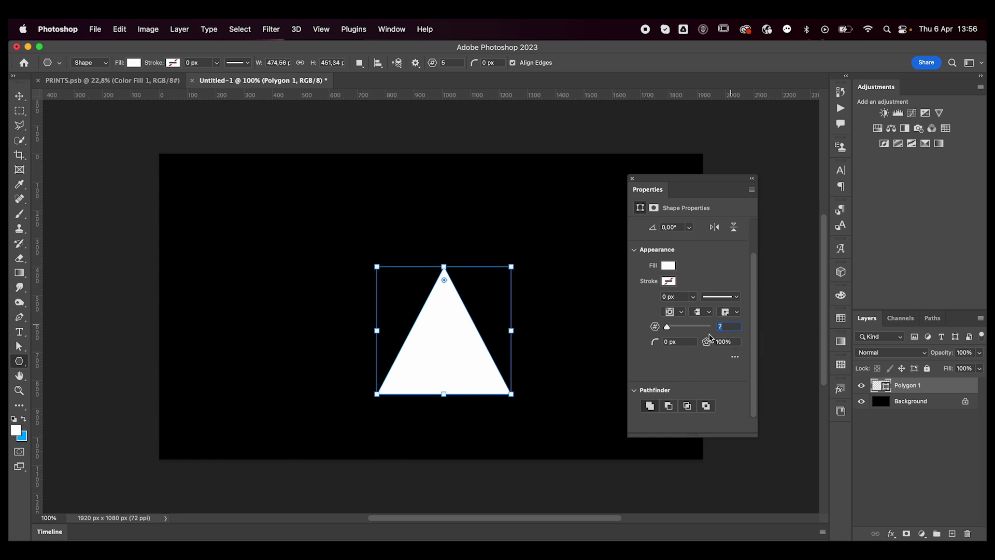
left_click_drag(654, 329, 655, 329)
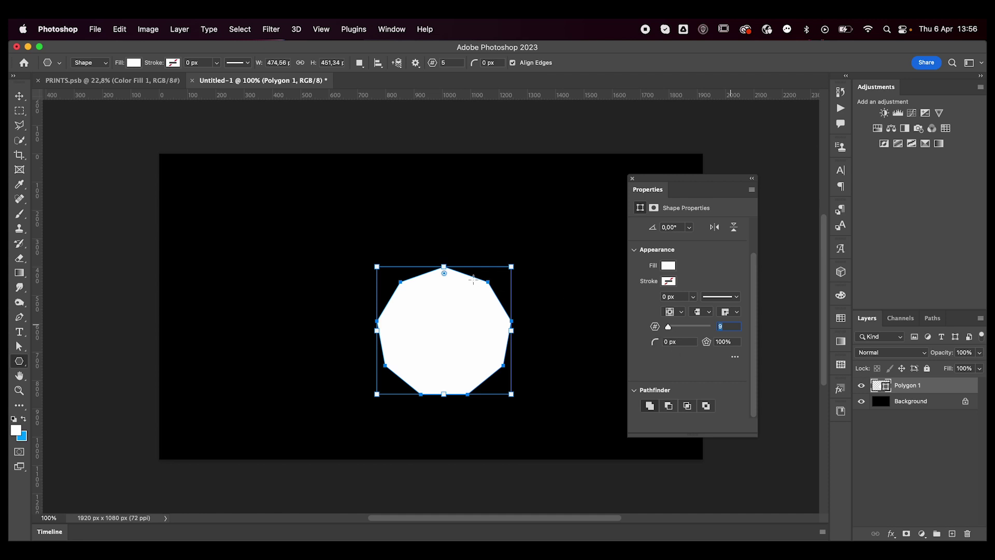
Step: Make Polygon 1 a 33-point star with a thin 7% star ratio
left_click_drag(652, 344, 703, 355)
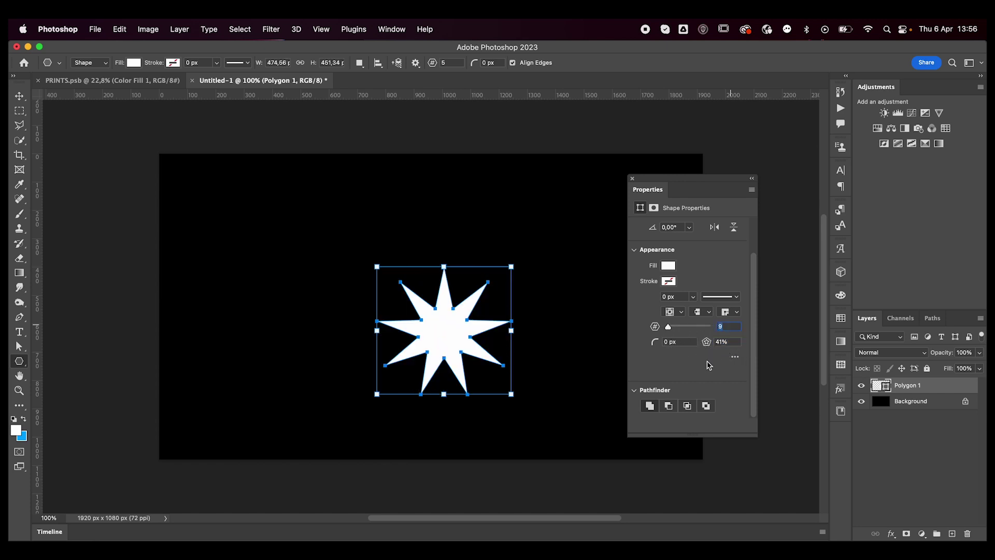
left_click_drag(655, 327, 643, 344)
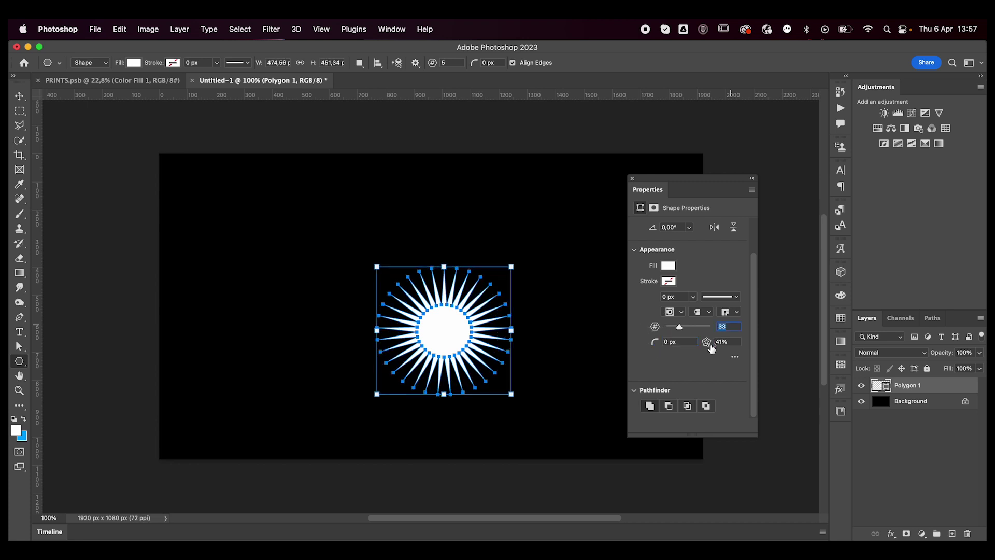
left_click_drag(710, 345, 693, 362)
key("shift+Tab")
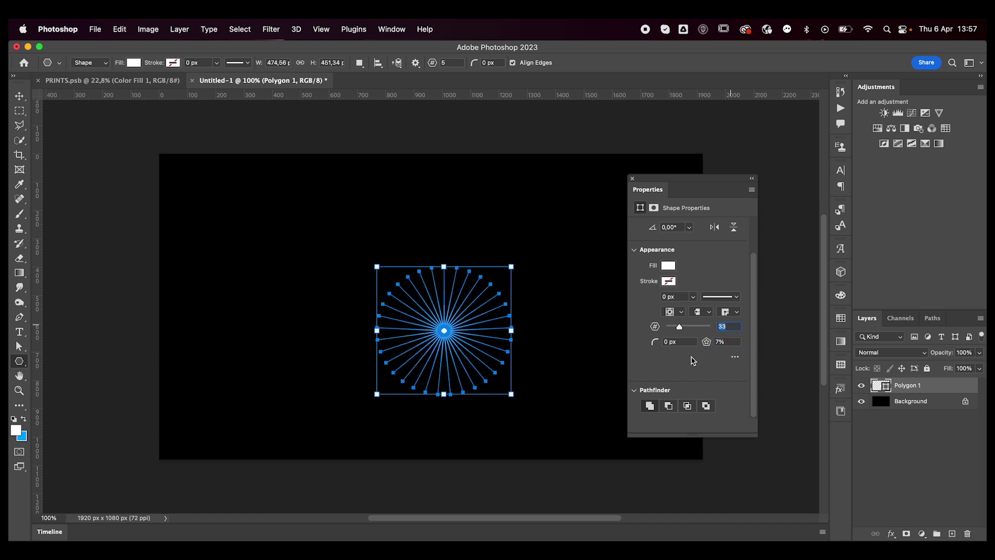
Step: Alt-drag a copy of the starburst and make it a 14-point star with 41% ratio
left_click_drag(673, 190, 700, 191)
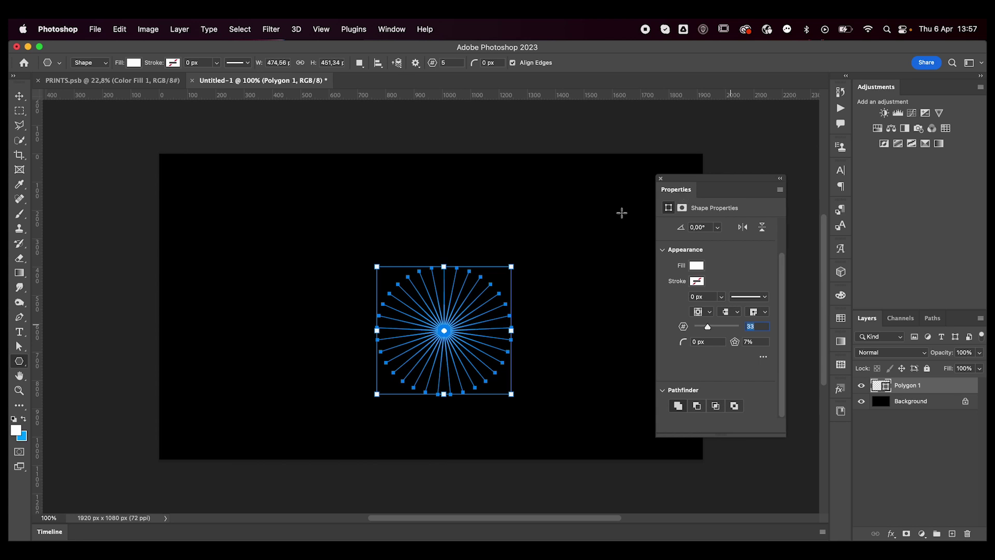
key("v")
mouse_move(453, 319)
left_mouse_down()
mouse_move(598, 301)
mouse_move(406, 311)
mouse_move(433, 317)
left_mouse_up()
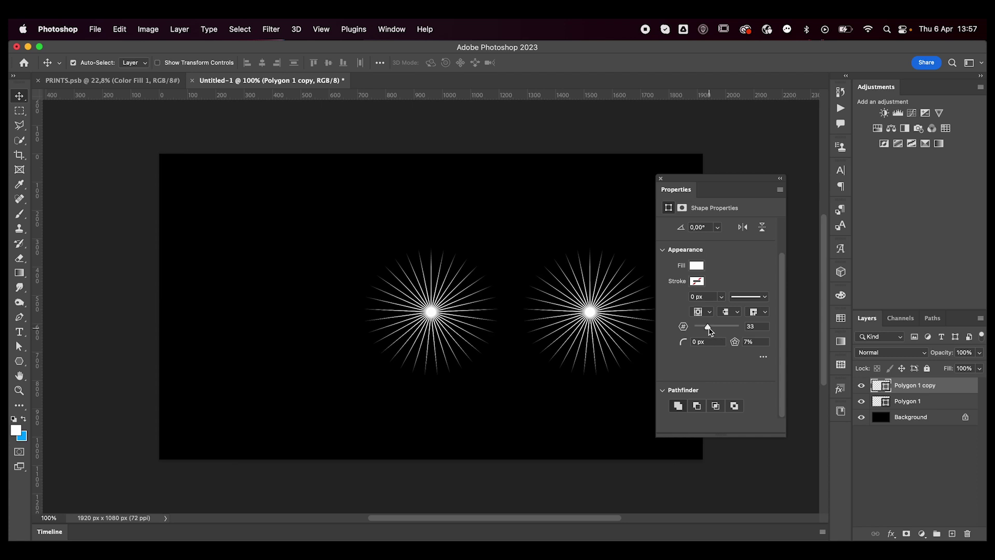
left_click_drag(709, 328, 759, 352)
left_click(737, 346)
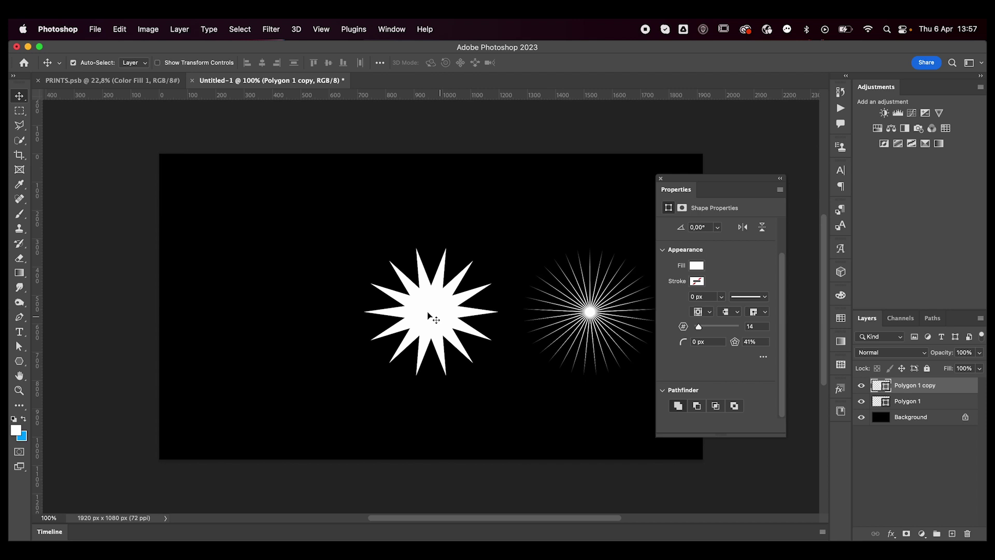
Step: Duplicate the spiky star to the left and make it a 4-point star with 13% ratio
left_click_drag(424, 312, 250, 313)
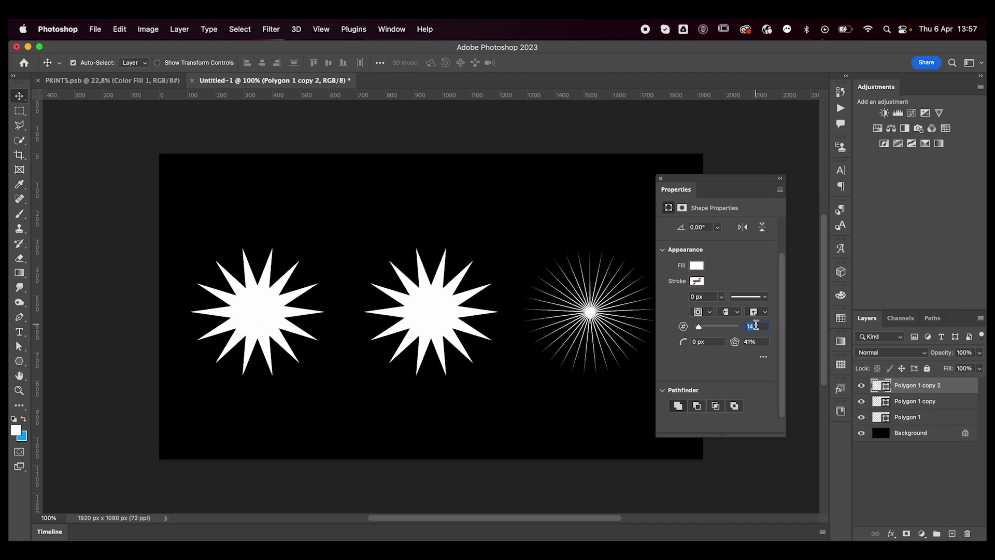
mouse_move(735, 342)
left_mouse_down()
mouse_move(707, 345)
mouse_move(717, 343)
left_mouse_up()
type("4")
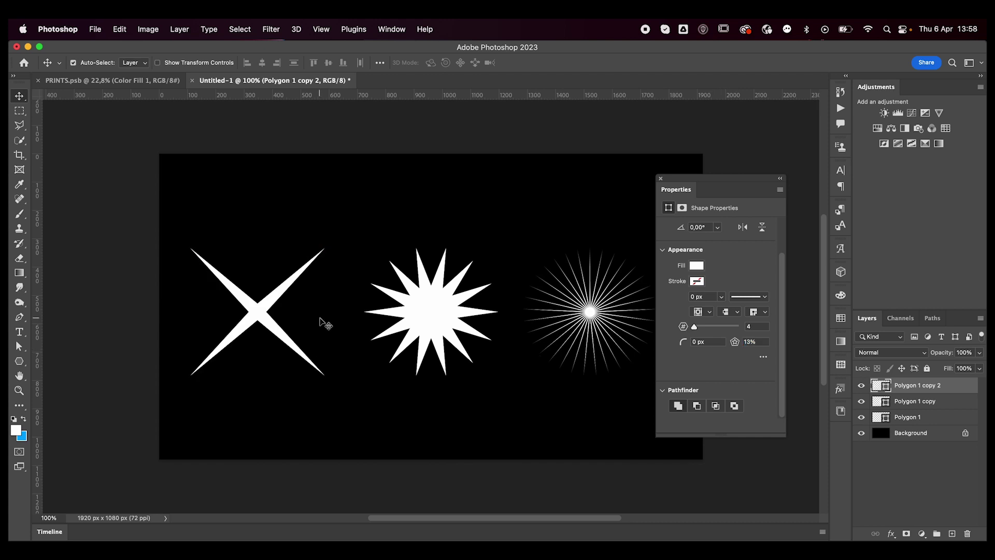
Step: Rotate the four-pointed star 45° and scale it down to about a third as a sparkle
key("super+t")
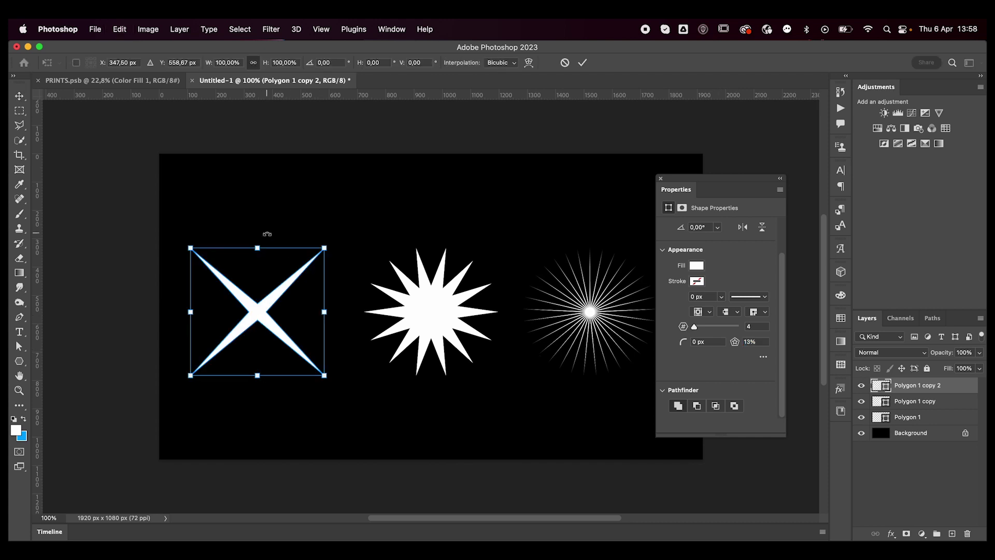
left_click_drag(262, 228, 314, 275)
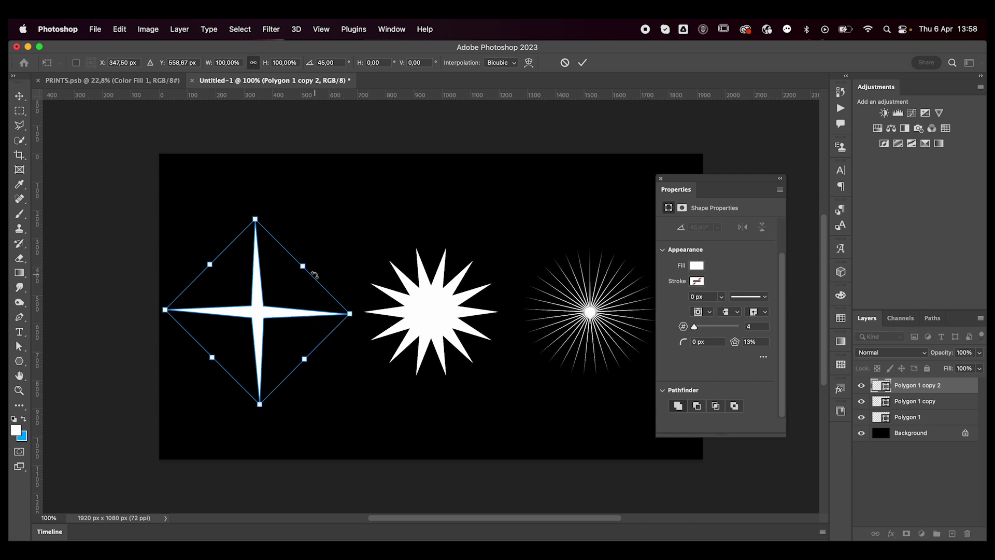
key("Return")
key("super+t")
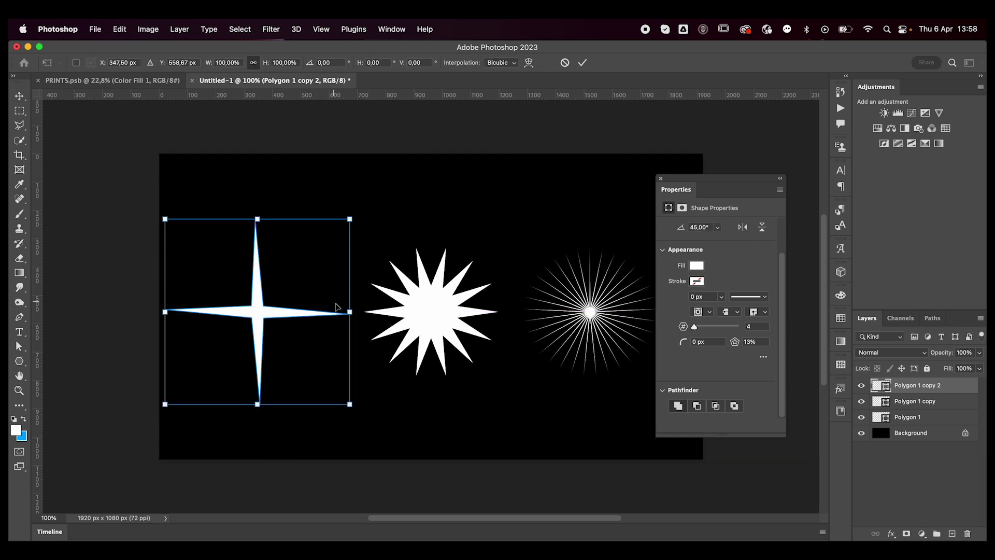
left_click_drag(350, 312, 277, 311)
left_click_drag(221, 218, 223, 290)
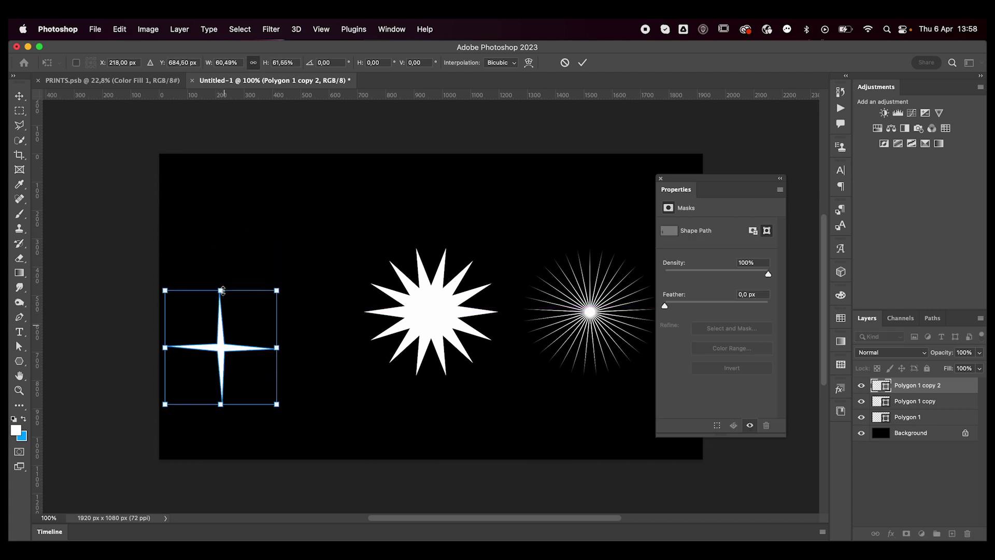
left_click_drag(276, 404, 293, 297)
key("Return")
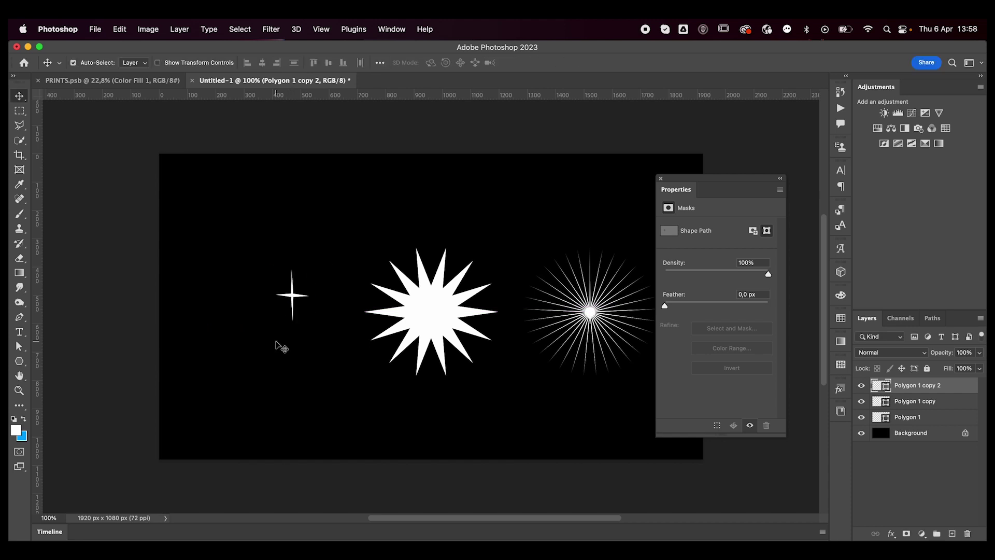
Step: Duplicate the sparkle and place the smaller copy just below-left of it
key("super+j")
key("super+t")
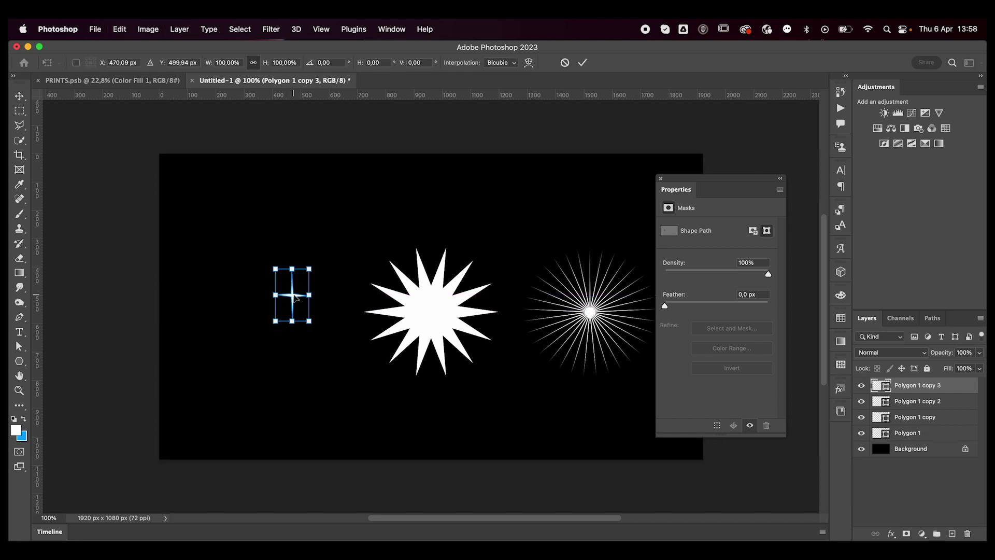
left_click_drag(294, 296, 271, 321)
key("Return")
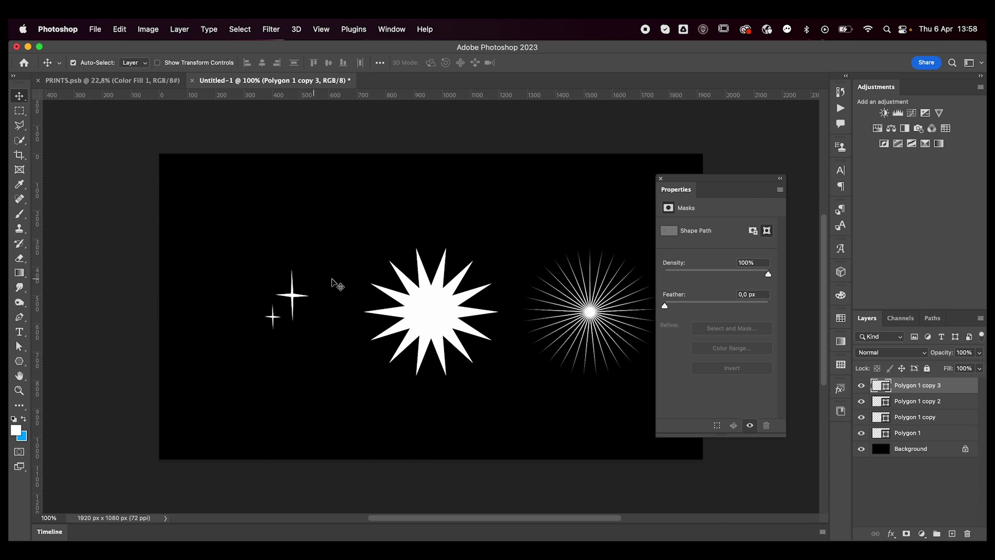
left_click_drag(698, 184, 887, 89)
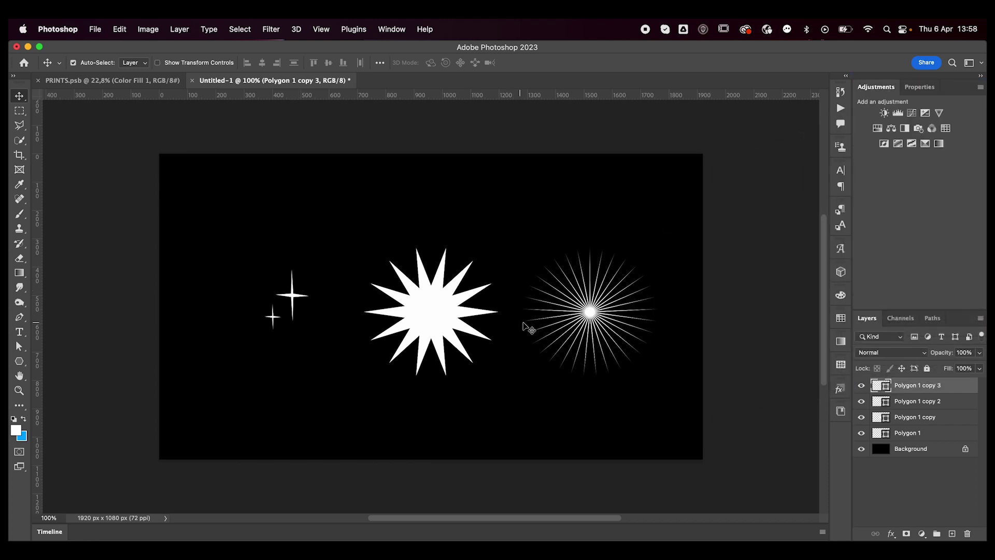
left_click(597, 318)
Step: Select both sparkle layers and move them further left on the canvas
left_click(919, 87)
key("alt+period")
key("alt+shift+bracketleft")
key("super+t")
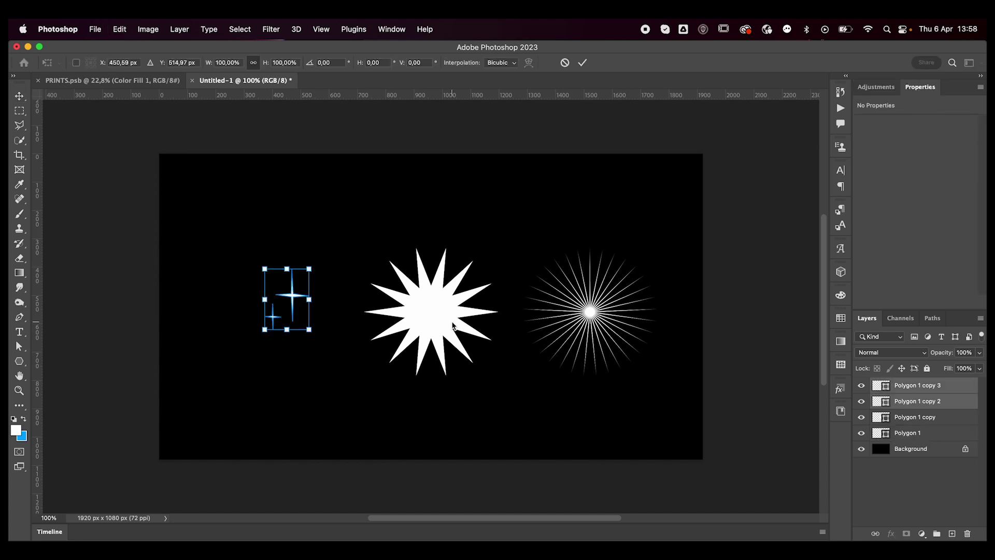
left_click_drag(296, 303, 267, 314)
key("Return")
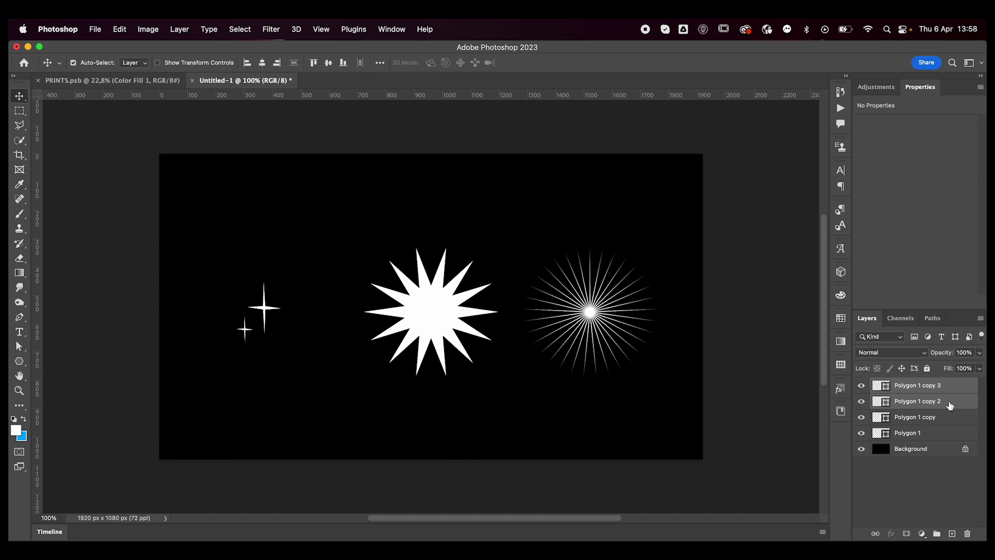
Step: Merge the sparkles, duplicate them, and Gaussian-blur the copy as a smart object glow
key("super+e")
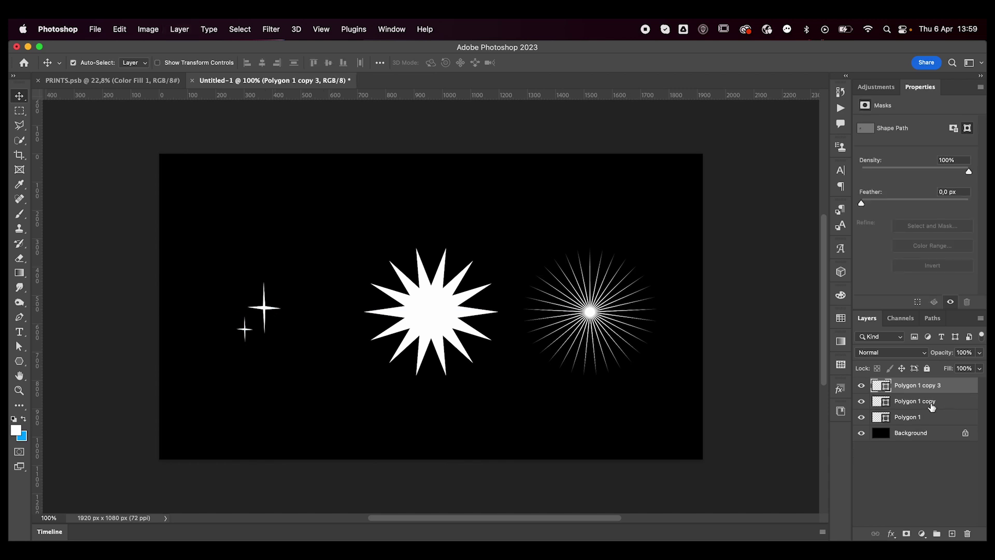
key("super+j")
left_click(271, 28)
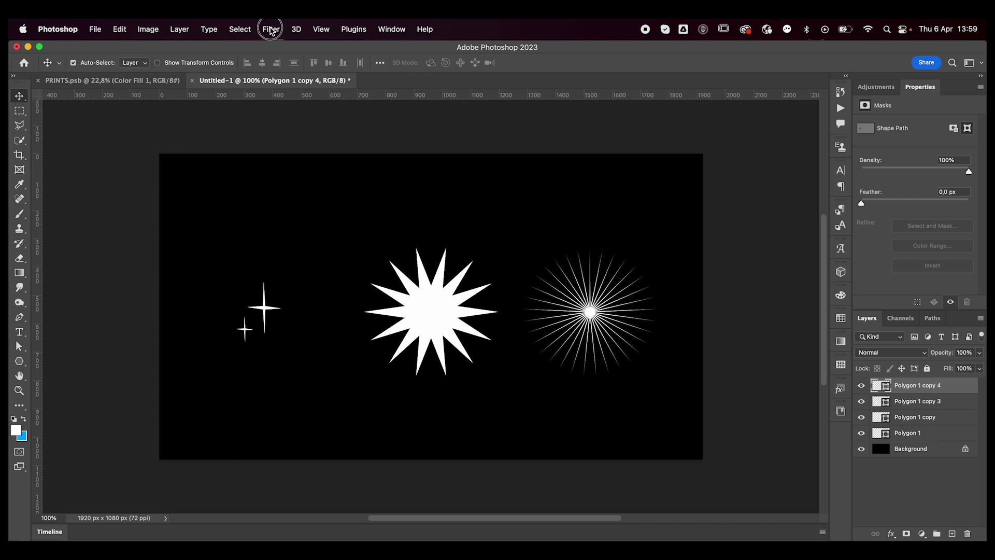
mouse_move(289, 180)
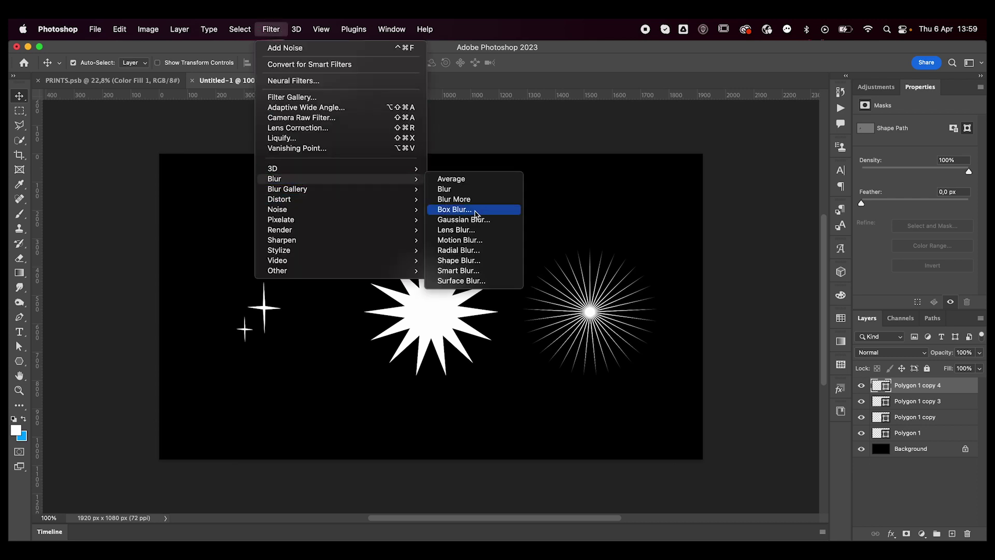
left_click(471, 220)
left_click(510, 269)
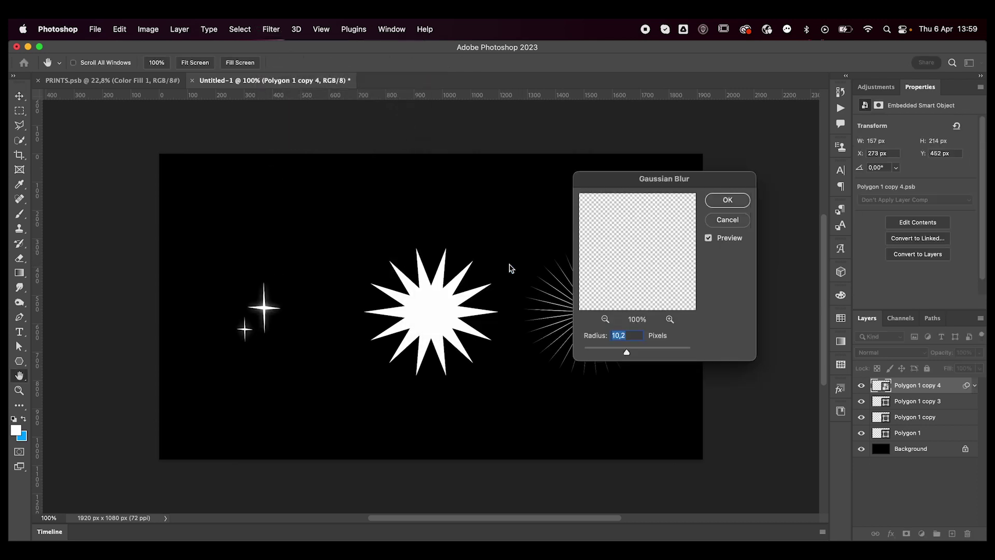
left_click(716, 207)
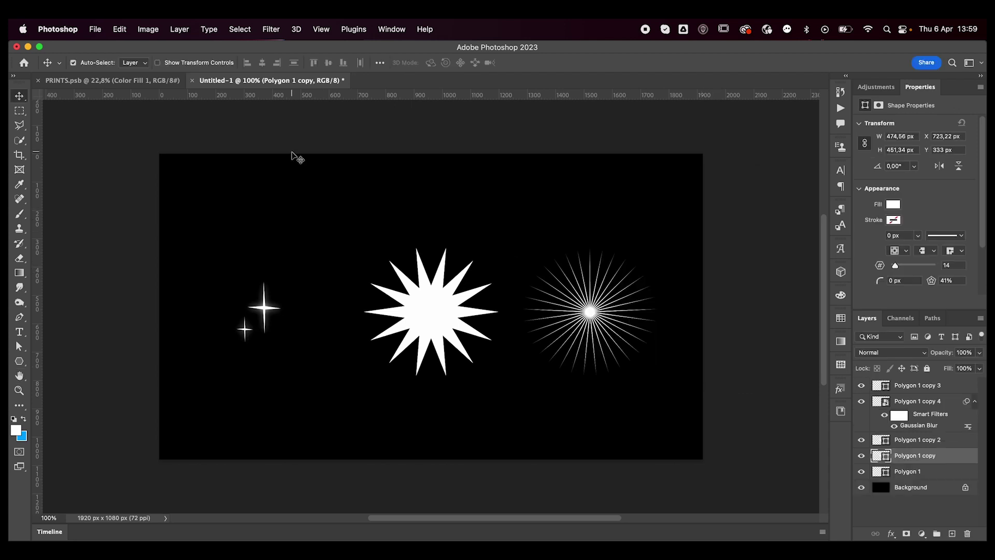
Step: Give the spiky star copy a 10 px Gaussian Blur glow as a smart object
left_click(280, 29)
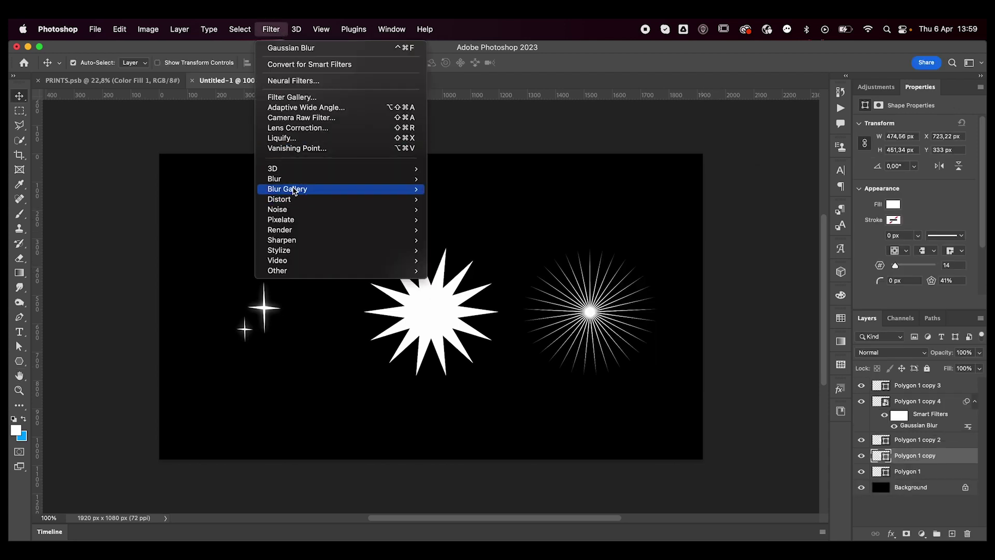
mouse_move(291, 179)
left_click(449, 222)
key("Return")
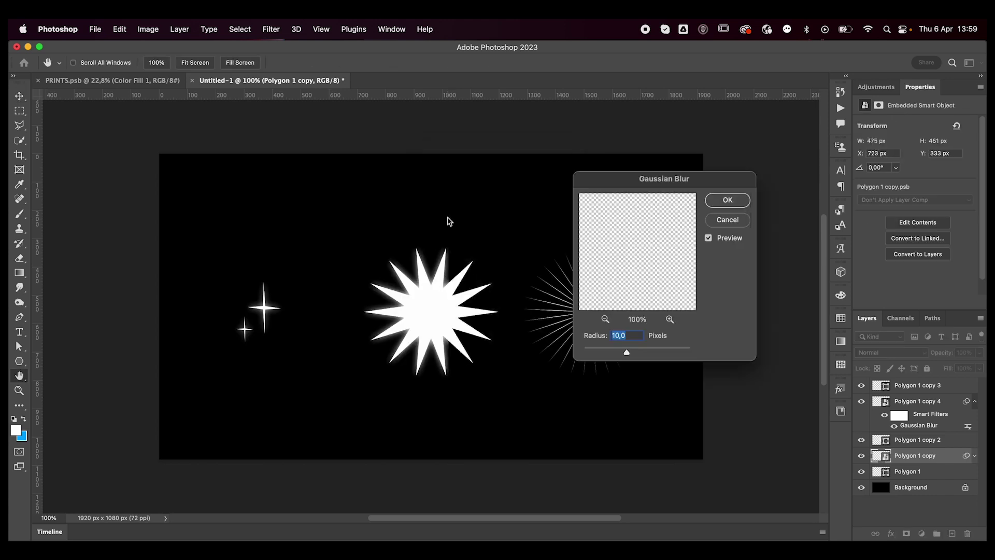
key("Return")
Step: Select the starburst layer, then the merged sparkles layer in the Layers panel
left_click(252, 332)
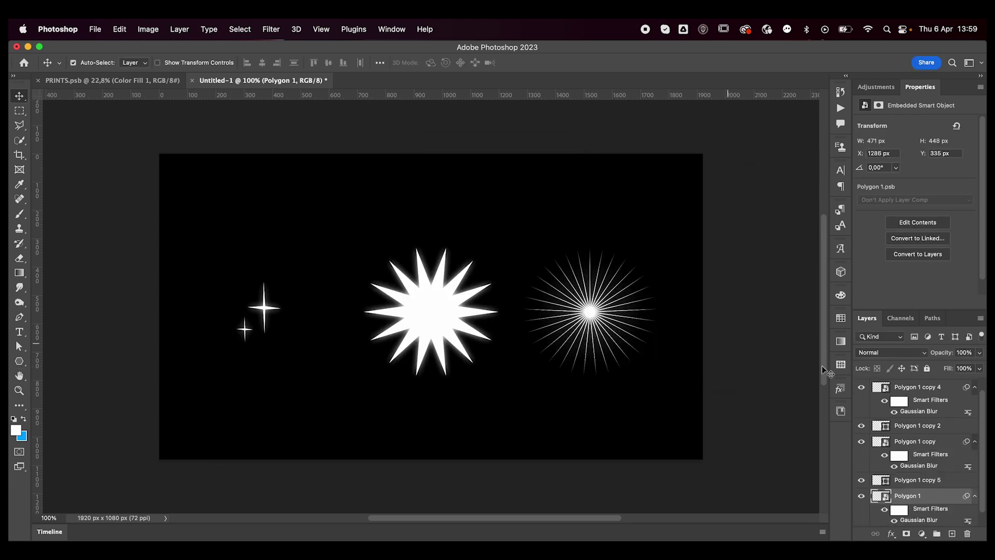
left_click(933, 389)
scroll(930, 388, "up", 1)
left_click(930, 386)
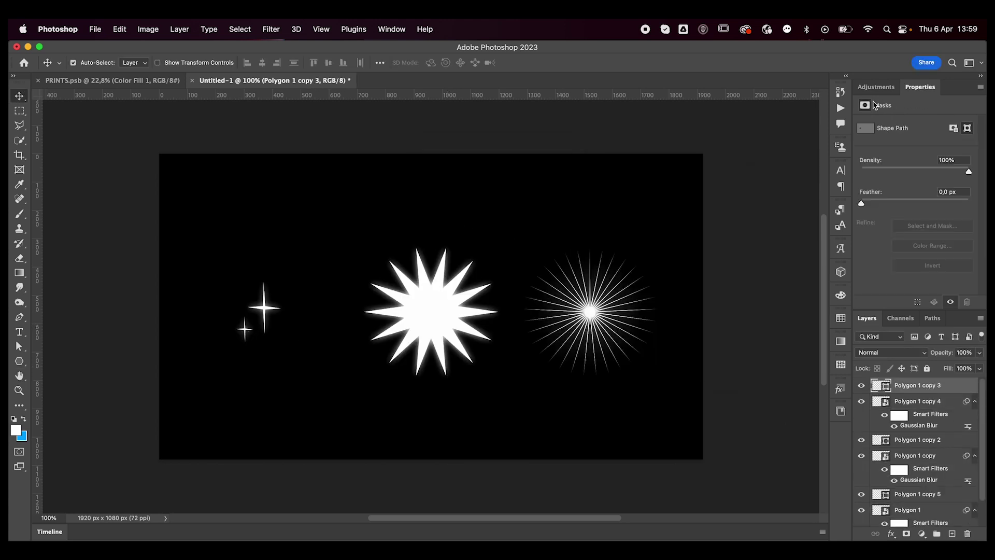
Step: Add a Gradient Map adjustment layer and open its Gradient Editor to edit the colours
left_click(938, 144)
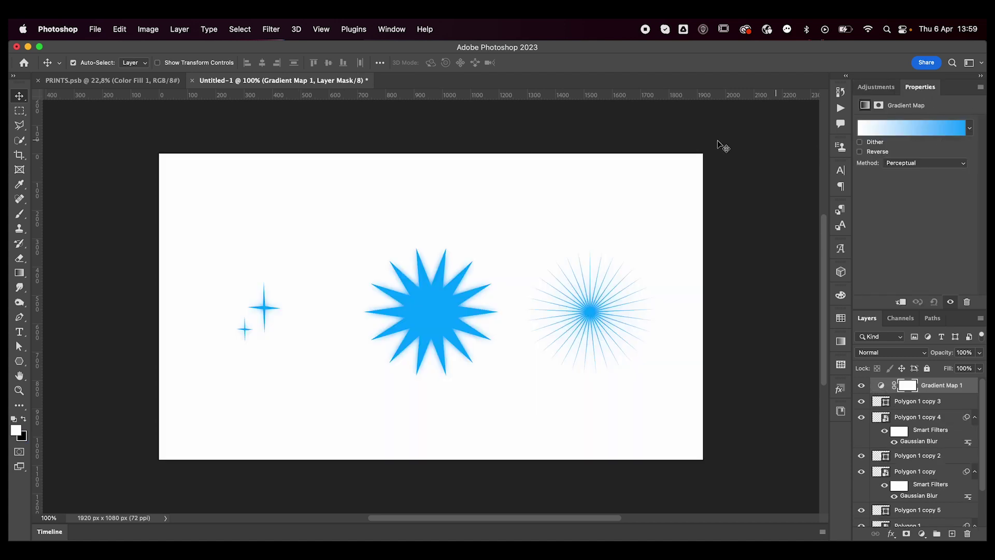
left_click(894, 132)
left_click_drag(378, 52, 704, 91)
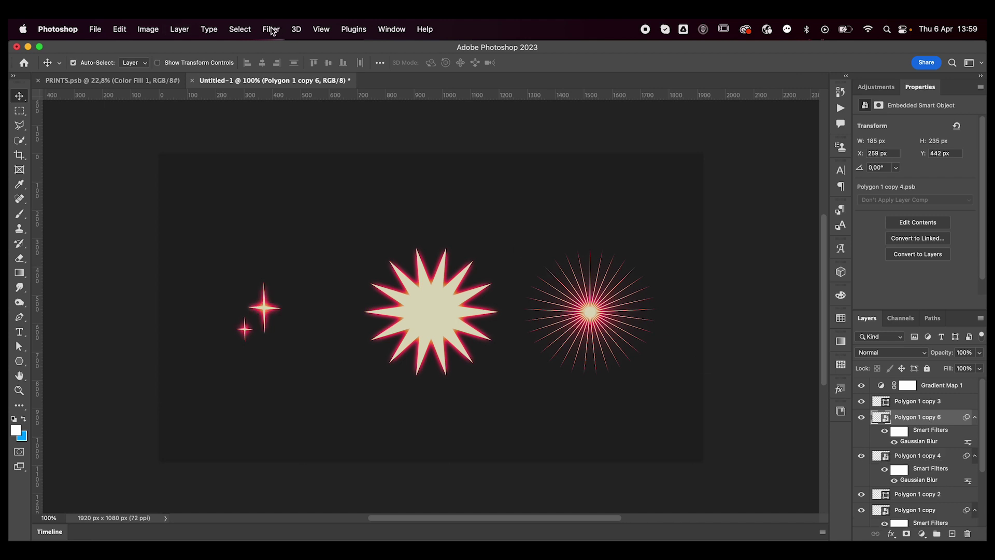
Step: Apply a Radial Blur to the sparkle glow layer
left_click(271, 29)
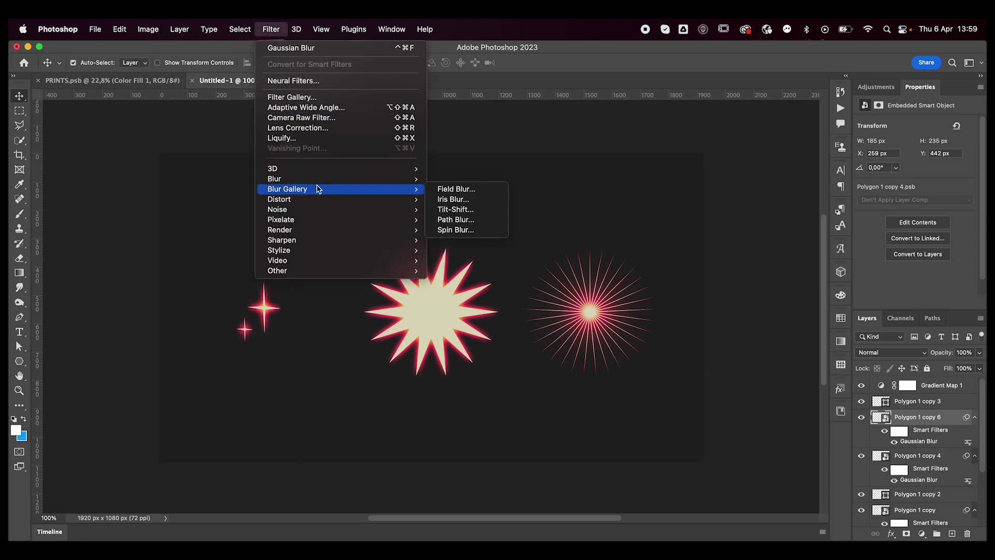
mouse_move(327, 181)
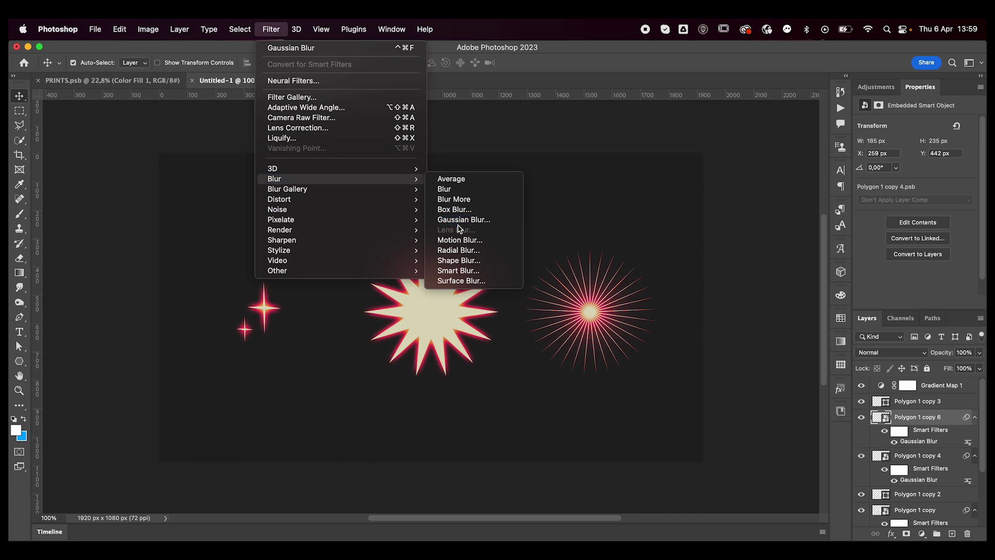
left_click(484, 250)
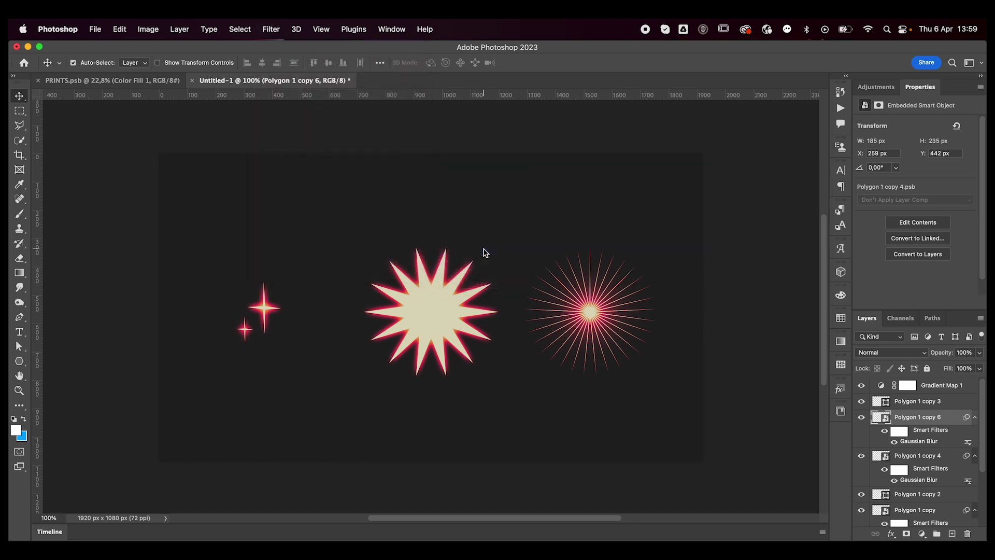
key("Return")
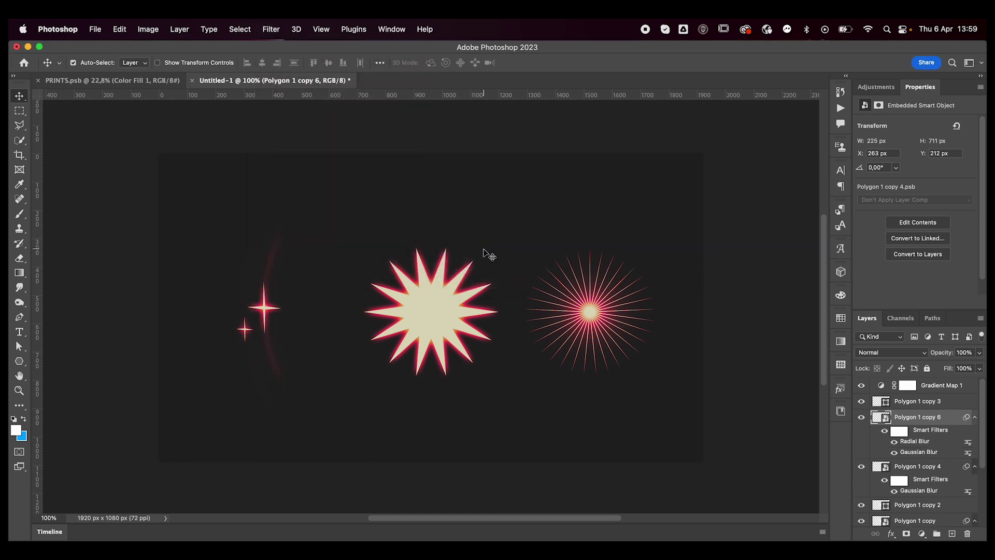